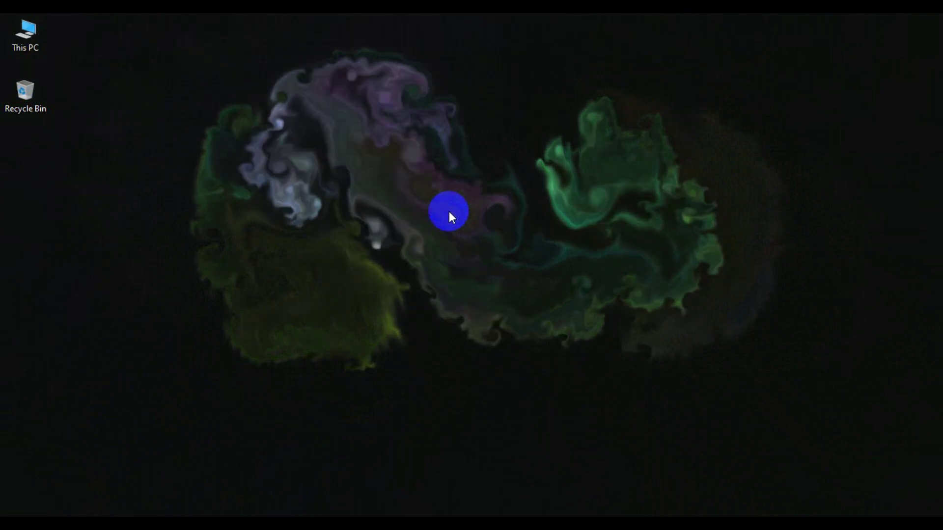
pyautogui.moveTo(456, 208); pyautogui.dragTo(496, 195)
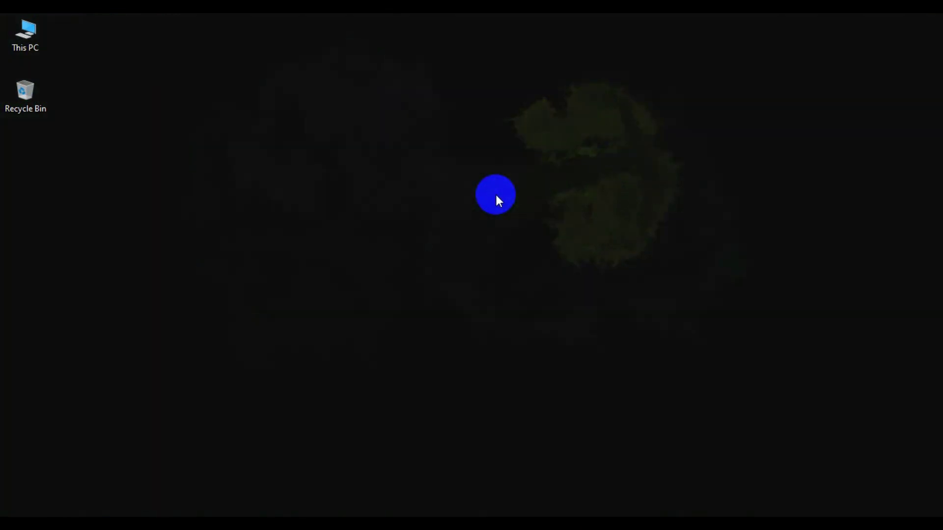
pyautogui.moveTo(522, 257)
pyautogui.mouseDown()
pyautogui.moveTo(482, 231)
pyautogui.moveTo(403, 212)
pyautogui.moveTo(499, 160)
pyautogui.moveTo(577, 200)
pyautogui.moveTo(480, 215)
pyautogui.moveTo(429, 259)
pyautogui.moveTo(484, 268)
pyautogui.moveTo(523, 187)
pyautogui.moveTo(402, 186)
pyautogui.moveTo(421, 173)
pyautogui.moveTo(426, 285)
pyautogui.moveTo(520, 299)
pyautogui.moveTo(461, 276)
pyautogui.moveTo(442, 182)
pyautogui.moveTo(513, 199)
pyautogui.moveTo(392, 216)
pyautogui.moveTo(532, 198)
pyautogui.moveTo(467, 186)
pyautogui.moveTo(448, 156)
pyautogui.moveTo(387, 280)
pyautogui.moveTo(421, 220)
pyautogui.moveTo(612, 223)
pyautogui.moveTo(352, 229)
pyautogui.moveTo(491, 230)
pyautogui.moveTo(467, 282)
pyautogui.moveTo(466, 184)
pyautogui.moveTo(588, 175)
pyautogui.moveTo(466, 285)
pyautogui.moveTo(541, 260)
pyautogui.moveTo(371, 207)
pyautogui.moveTo(528, 154)
pyautogui.moveTo(461, 233)
pyautogui.moveTo(367, 314)
pyautogui.moveTo(484, 270)
pyautogui.moveTo(492, 245)
pyautogui.moveTo(481, 231)
pyautogui.moveTo(413, 212)
pyautogui.moveTo(385, 219)
pyautogui.moveTo(489, 246)
pyautogui.moveTo(594, 237)
pyautogui.moveTo(495, 183)
pyautogui.moveTo(473, 280)
pyautogui.moveTo(479, 229)
pyautogui.moveTo(352, 225)
pyautogui.moveTo(491, 248)
pyautogui.moveTo(427, 238)
pyautogui.moveTo(535, 234)
pyautogui.moveTo(506, 226)
pyautogui.moveTo(544, 219)
pyautogui.moveTo(546, 266)
pyautogui.moveTo(533, 300)
pyautogui.moveTo(502, 247)
pyautogui.moveTo(506, 225)
pyautogui.moveTo(494, 266)
pyautogui.moveTo(507, 223)
pyautogui.moveTo(523, 218)
pyautogui.moveTo(531, 234)
pyautogui.moveTo(507, 293)
pyautogui.moveTo(484, 294)
pyautogui.moveTo(462, 218)
pyautogui.moveTo(396, 216)
pyautogui.mouseUp()
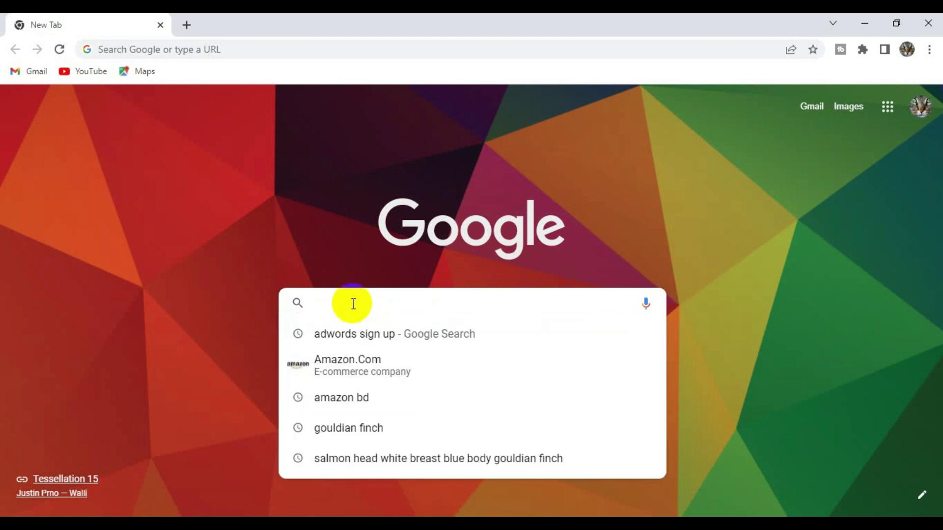
# - Search Google for "adwords sign up" and open the official Google Ads site from the results
pyautogui.write('ad')
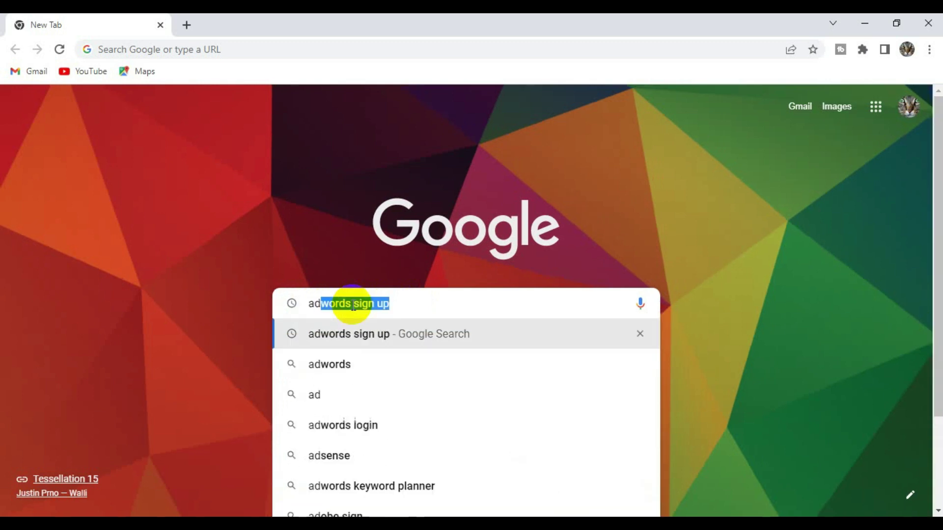
pyautogui.click(406, 310)
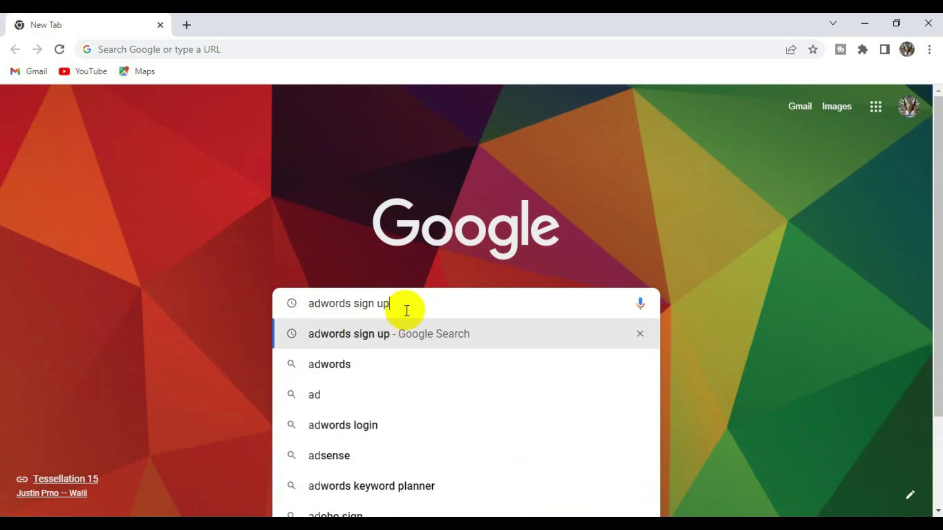
pyautogui.press('Return')
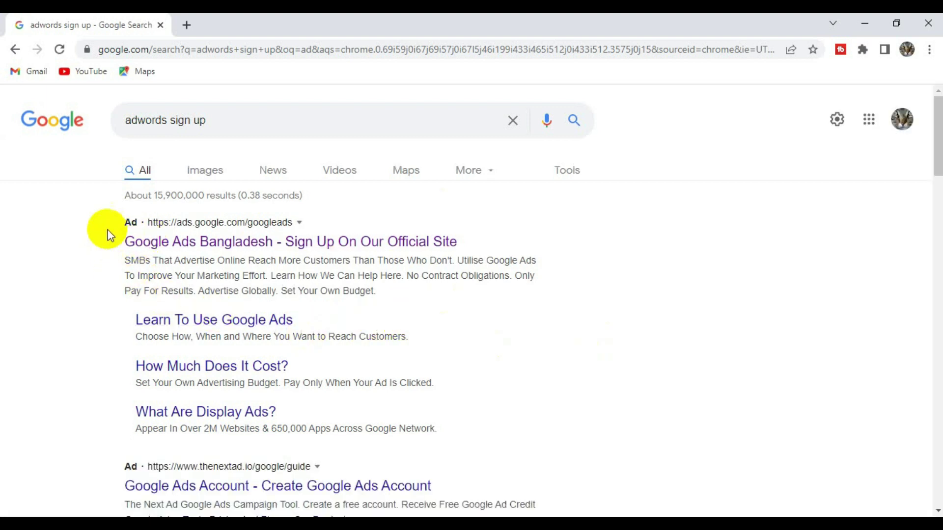
pyautogui.scroll(-1, 263, 253)
pyautogui.scroll(-3, 260, 311)
pyautogui.scroll(5, 253, 314)
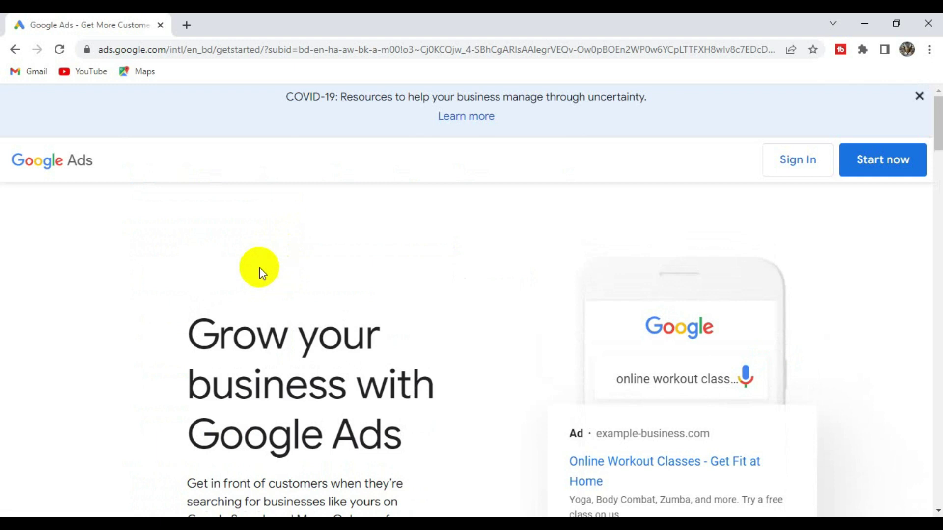
# - Start the Google Ads sign-up and switch the new campaign setup to Expert Mode
pyautogui.click(873, 167)
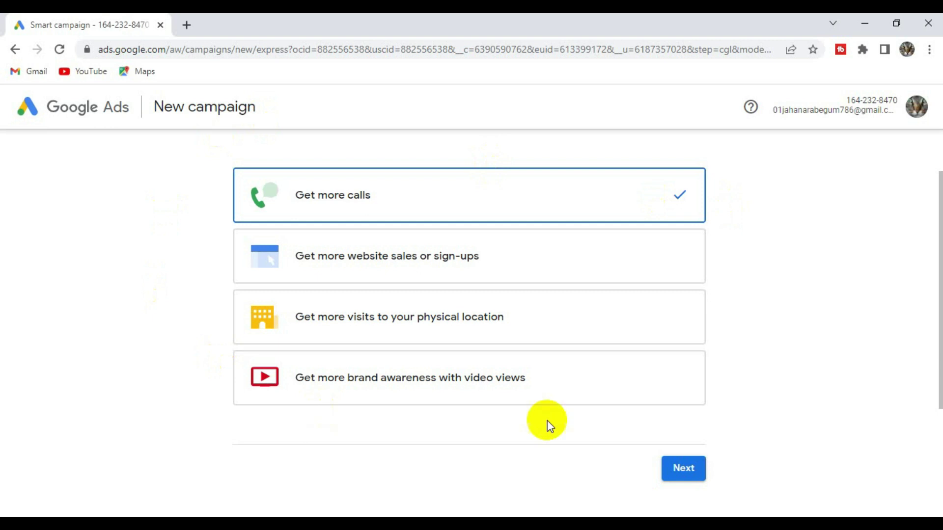
pyautogui.scroll(-3, 692, 246)
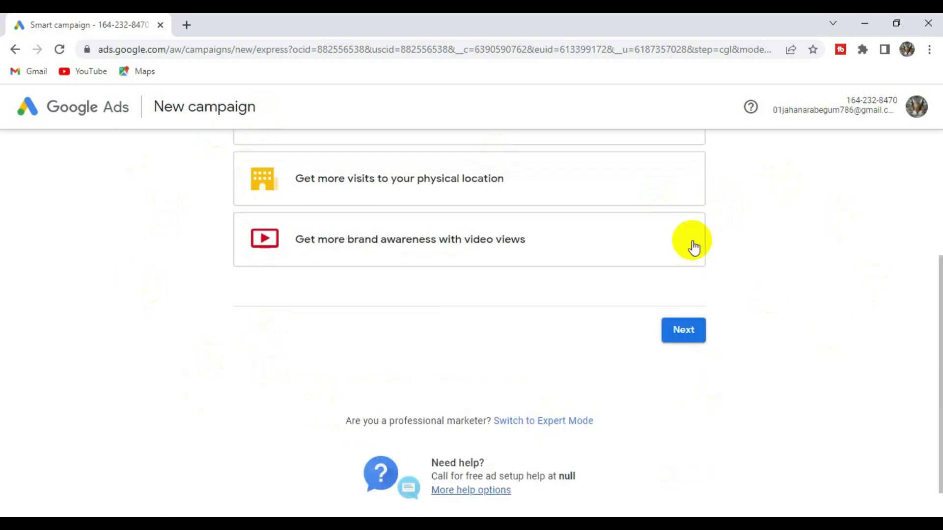
pyautogui.scroll(-1, 757, 254)
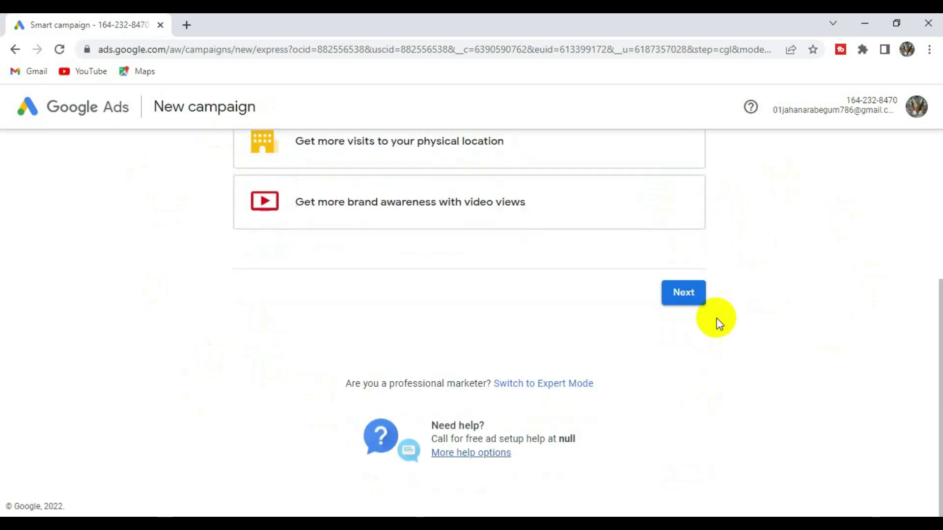
pyautogui.click(557, 384)
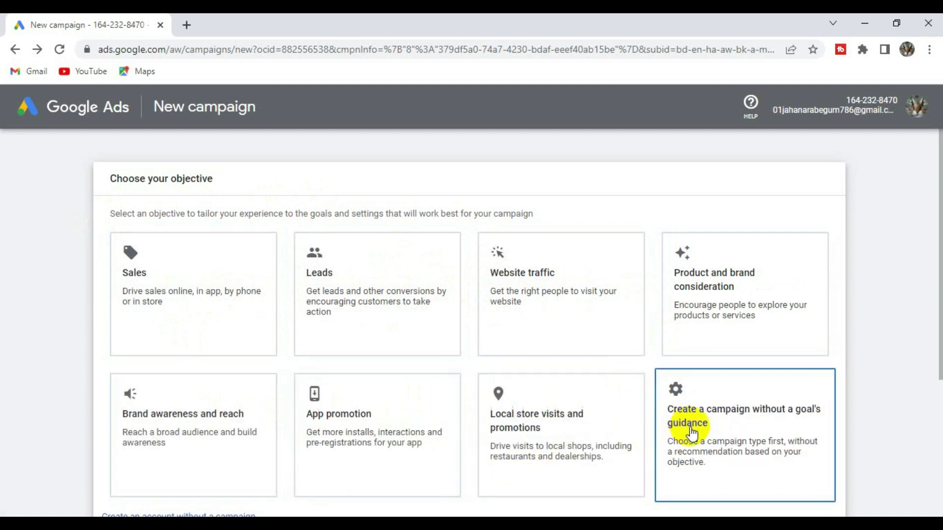
# - Create the account without a campaign, submitting Bangladesh as billing country, Bangladesh Time as time zone and US Dollar as currency
pyautogui.scroll(-2, 539, 276)
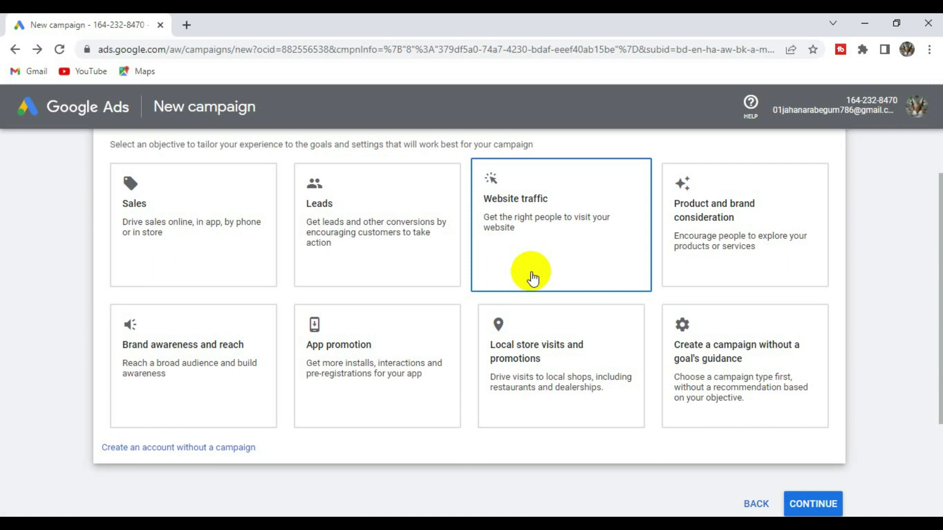
pyautogui.scroll(-2, 512, 284)
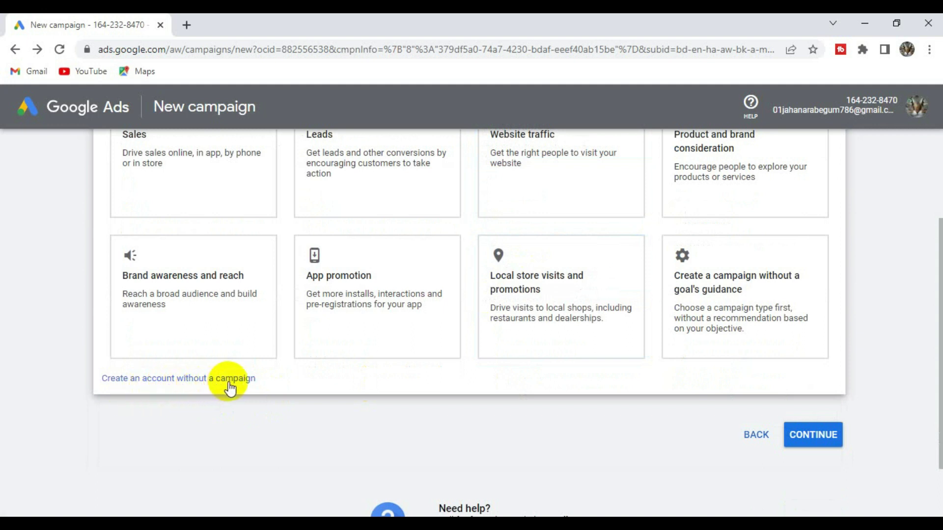
pyautogui.click(198, 381)
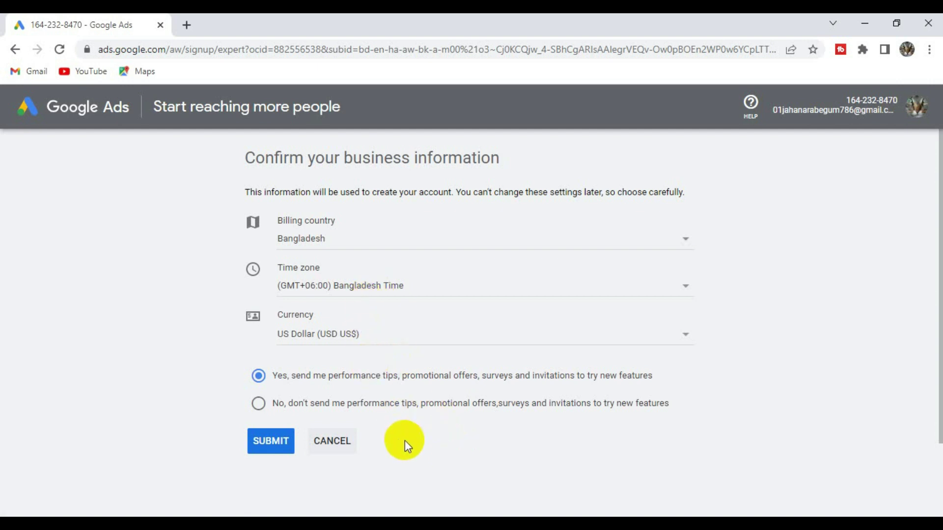
pyautogui.click(273, 441)
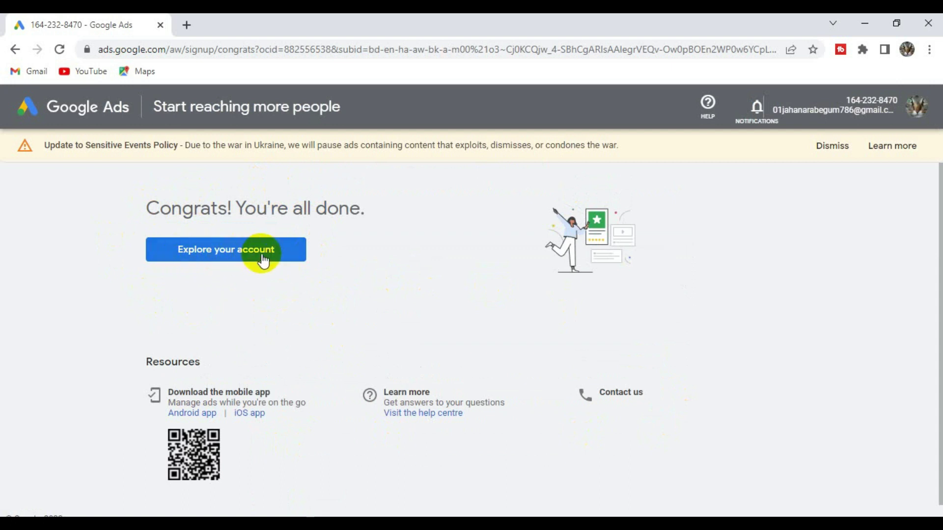
# - Go to the new account's overview, open Keyword Planner and dismiss its updates notice
pyautogui.click(225, 255)
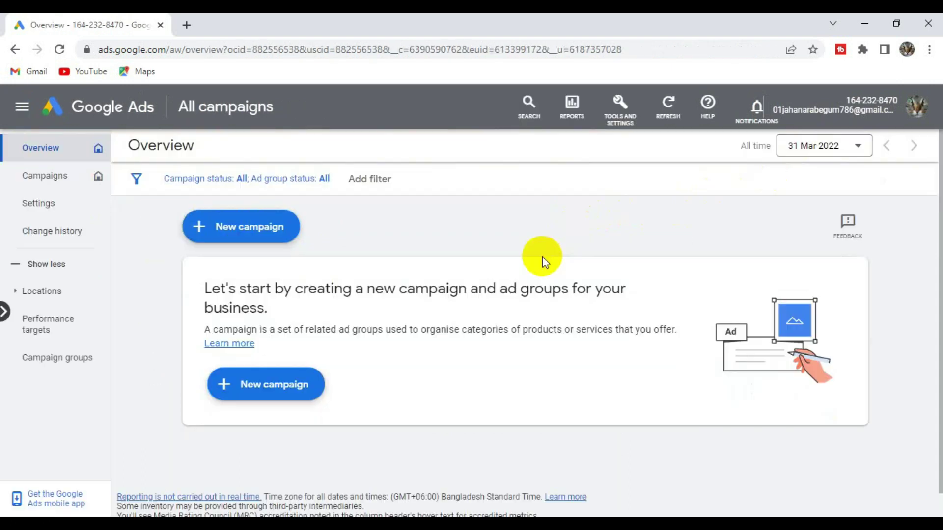
pyautogui.click(622, 114)
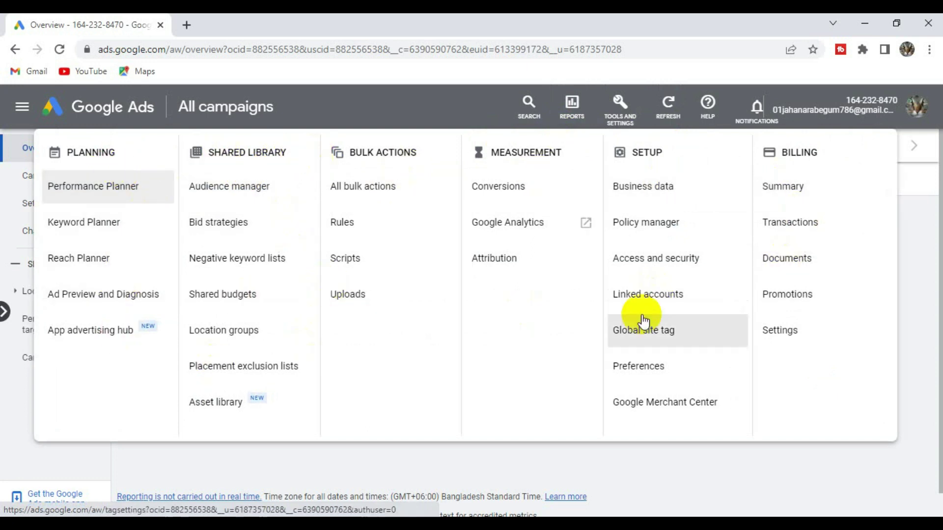
pyautogui.click(93, 223)
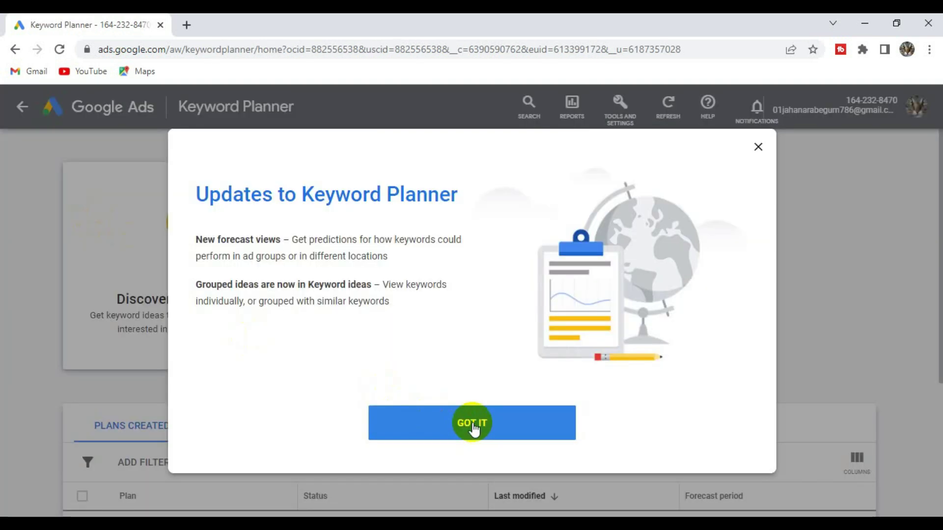
pyautogui.click(473, 428)
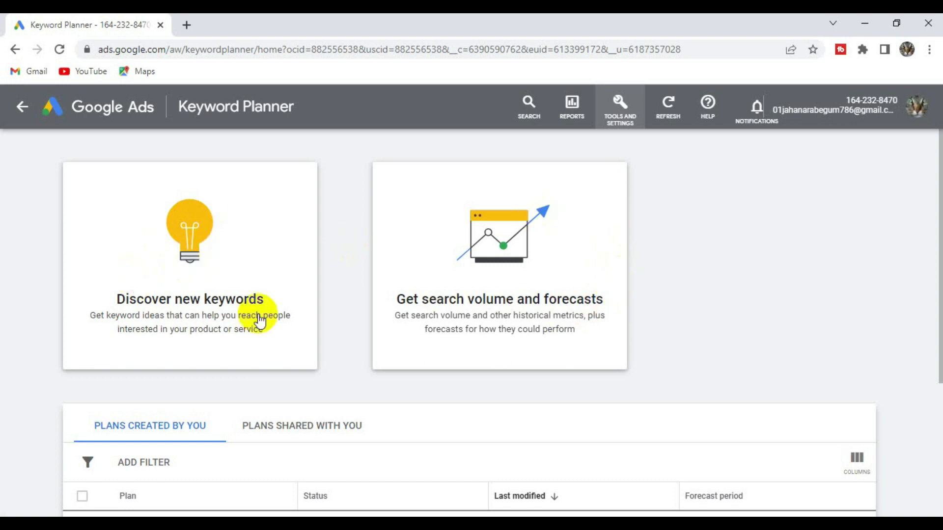
# - Discover new keywords for "affiliate marketing" and get the keyword ideas
pyautogui.click(222, 278)
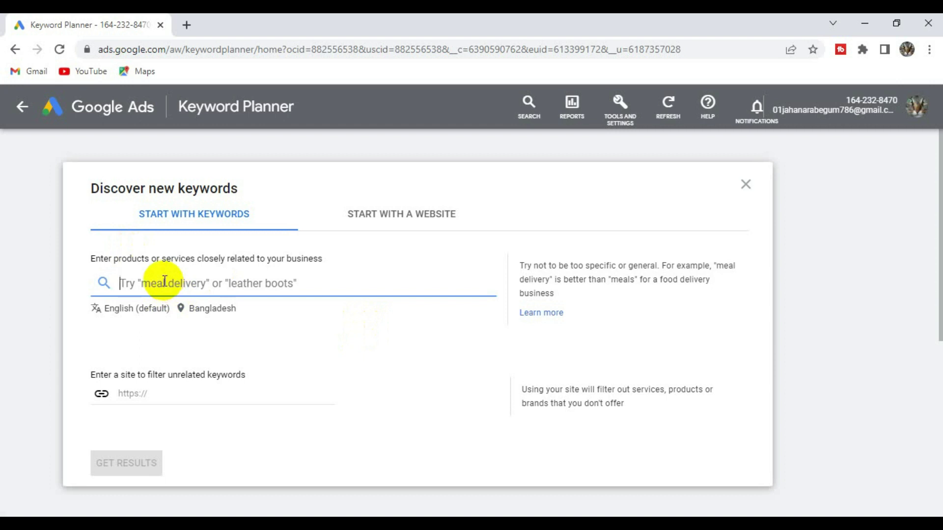
pyautogui.write('affiliate marketing')
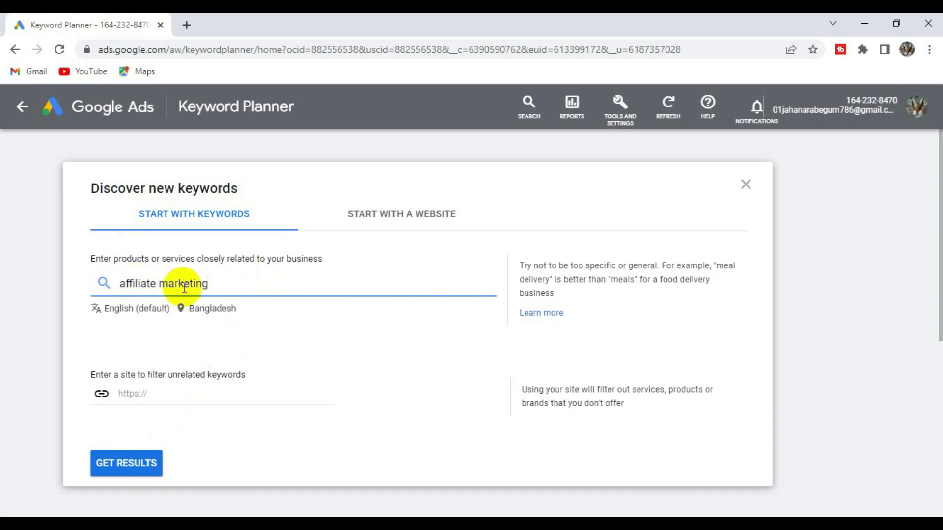
pyautogui.click(129, 469)
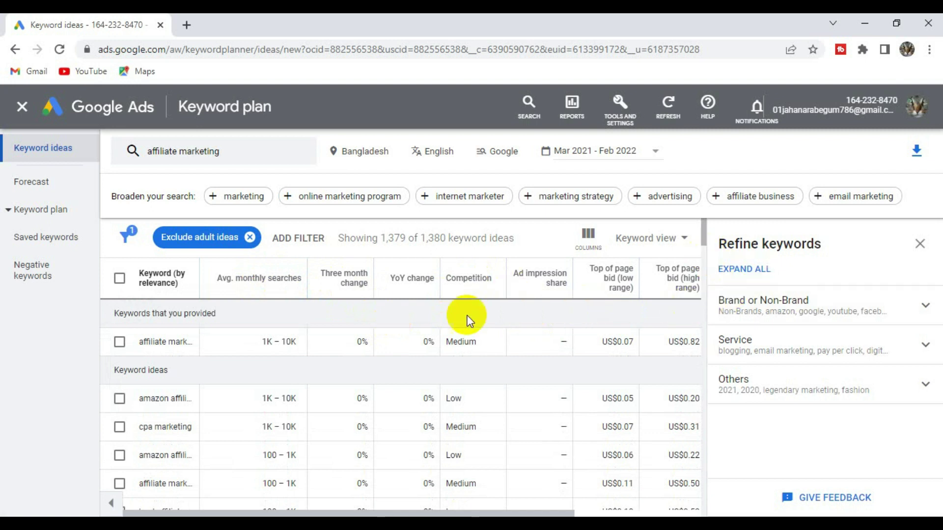
# - Look over the first keyword ideas and add United States to the targeted locations alongside Bangladesh
pyautogui.scroll(-2, 435, 361)
pyautogui.scroll(-1, 436, 388)
pyautogui.scroll(3, 437, 408)
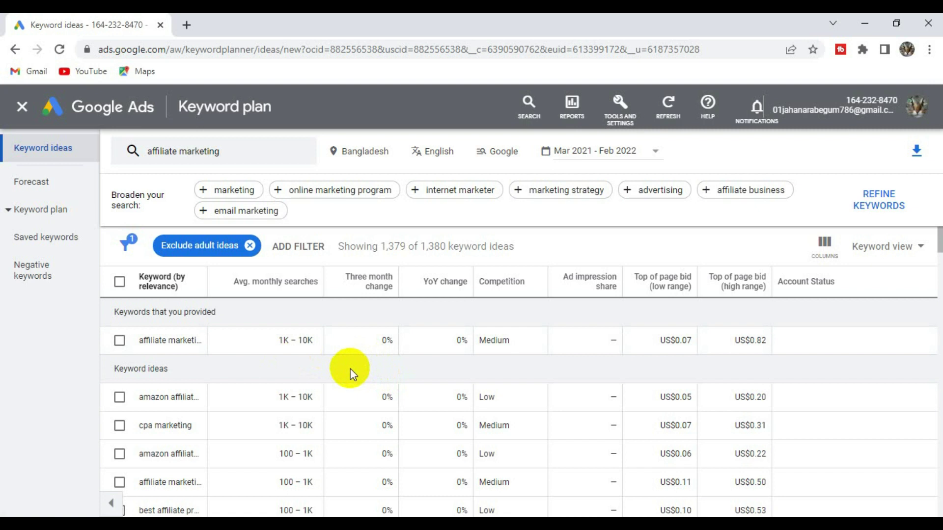
pyautogui.scroll(-1, 338, 351)
pyautogui.scroll(2, 337, 351)
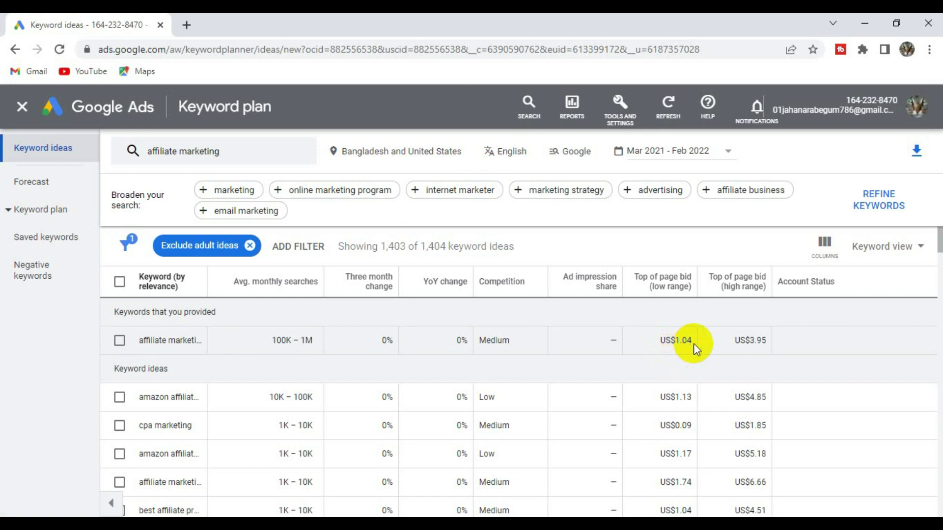
# - Examine the average monthly searches, competition and top-of-page bids across the affiliate marketing keyword ideas
pyautogui.moveTo(737, 281)
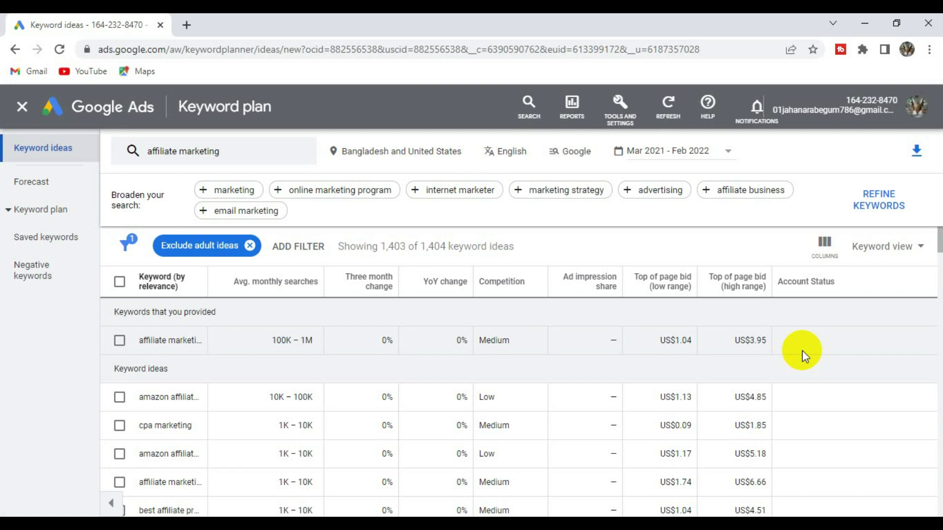
pyautogui.scroll(-15, 449, 358)
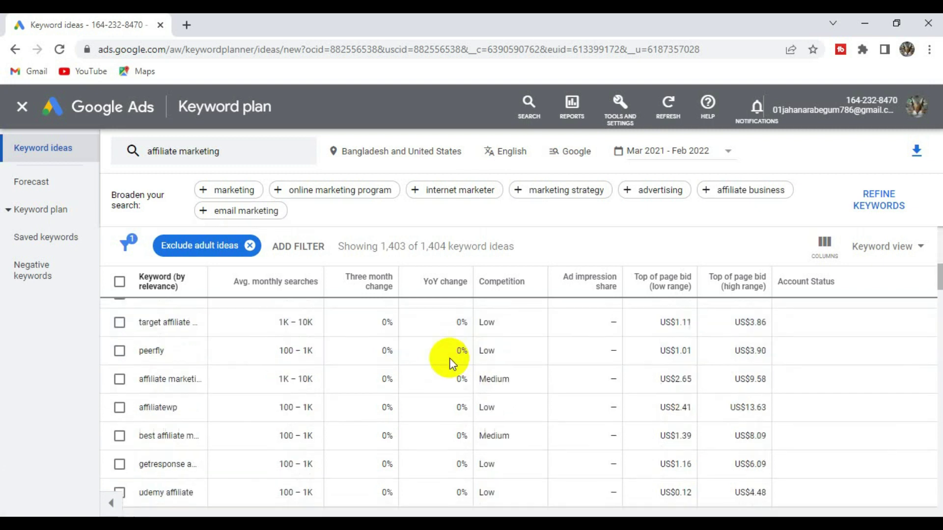
pyautogui.scroll(-15, 450, 363)
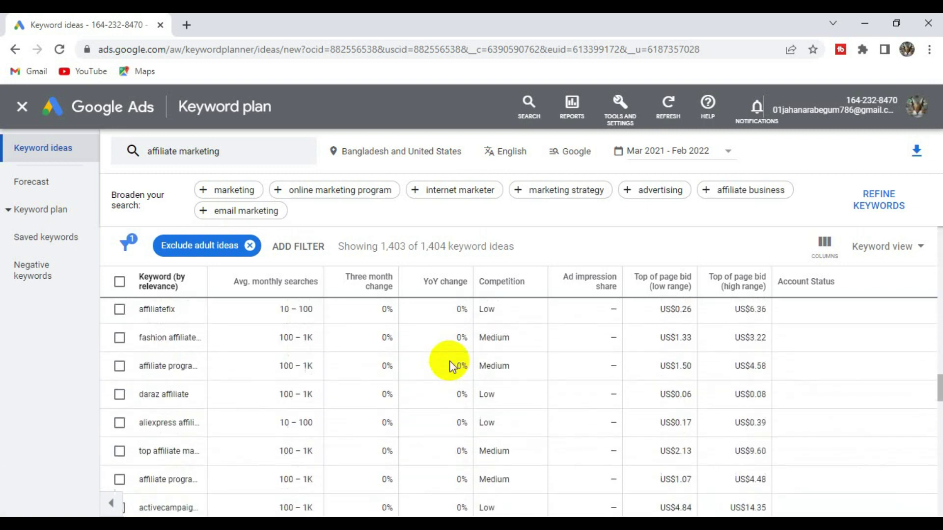
pyautogui.scroll(20, 450, 361)
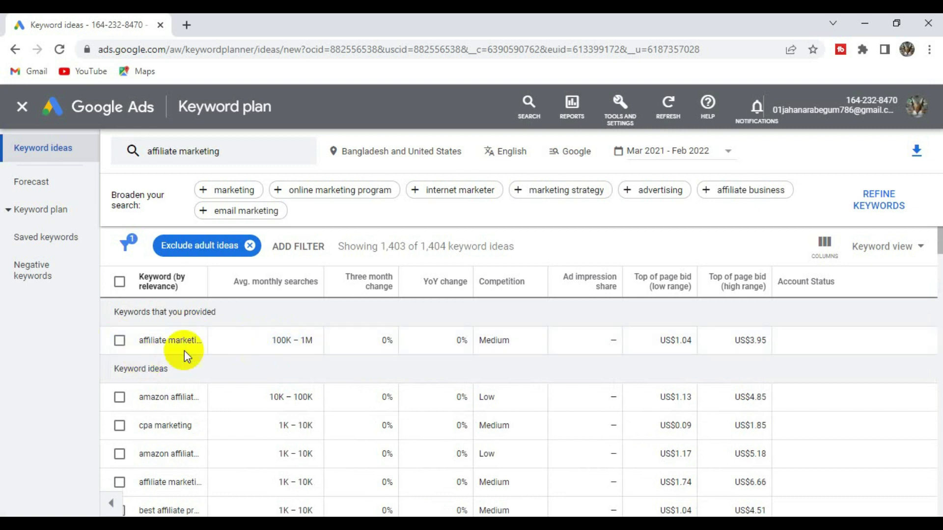
pyautogui.scroll(-2, 222, 345)
pyautogui.scroll(-8, 222, 345)
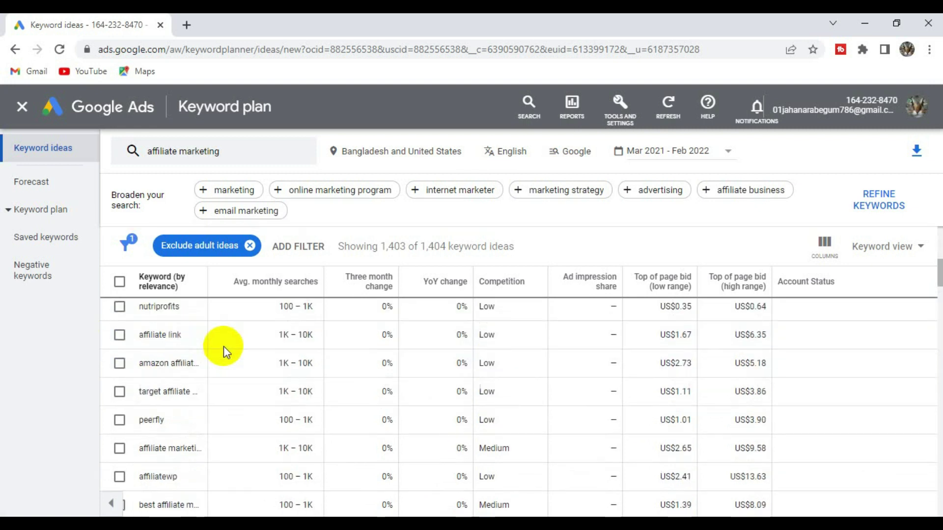
pyautogui.scroll(-5, 223, 346)
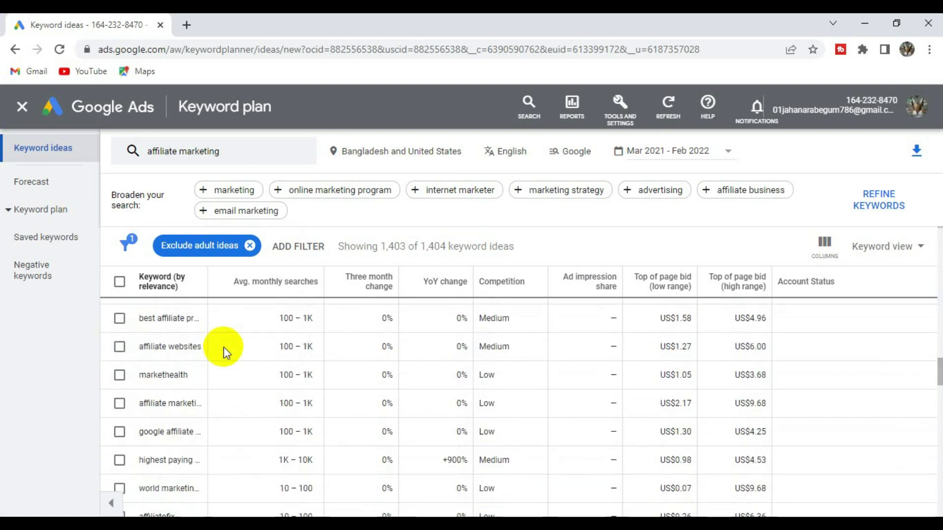
pyautogui.scroll(-10, 223, 346)
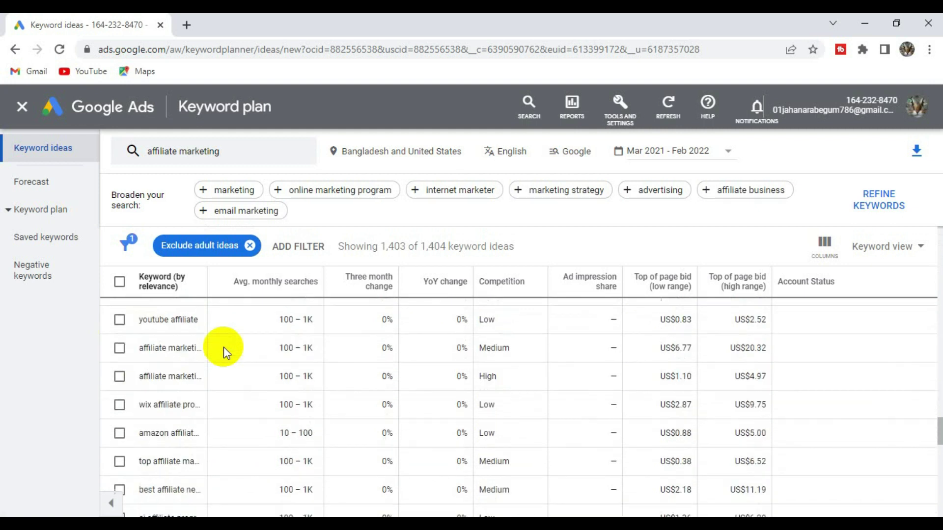
pyautogui.scroll(20, 876, 282)
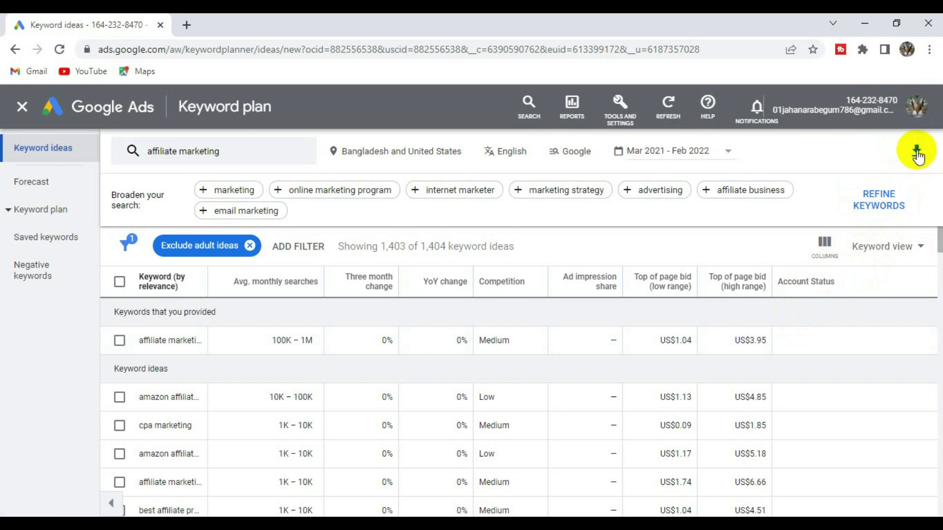
pyautogui.scroll(-3, 362, 367)
pyautogui.scroll(3, 362, 368)
# - Open the affiliate marketing keyword search for editing
pyautogui.click(221, 151)
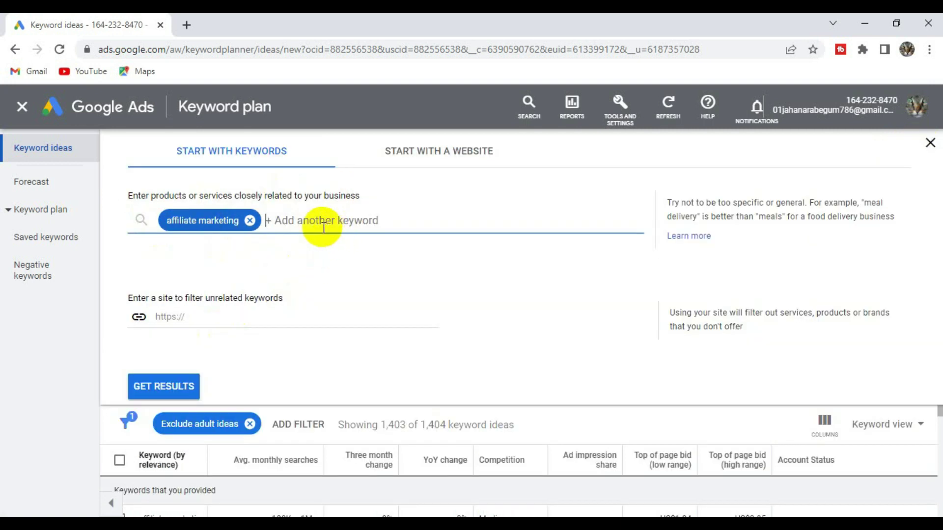